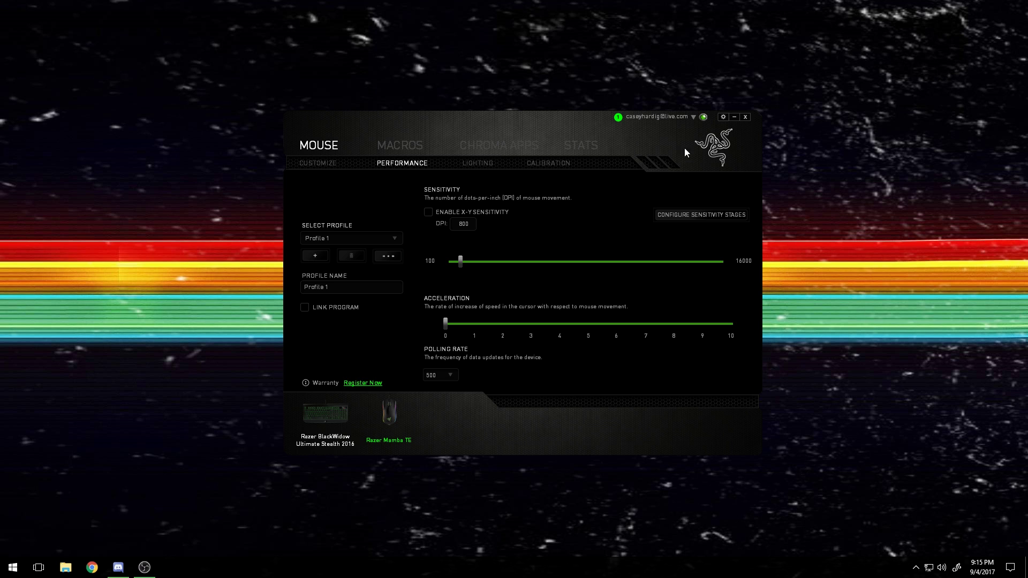
Step: Run an update check in Synapse settings, confirm version 2.21 is up to date, and close Settings
{"action": "left_click", "coordinate": [723, 117]}
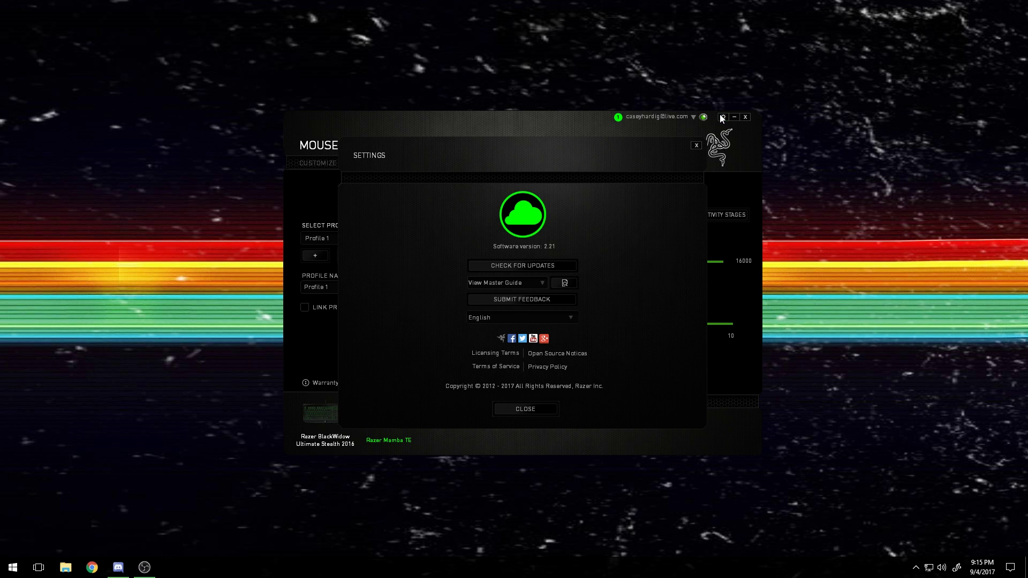
{"action": "left_click", "coordinate": [518, 265]}
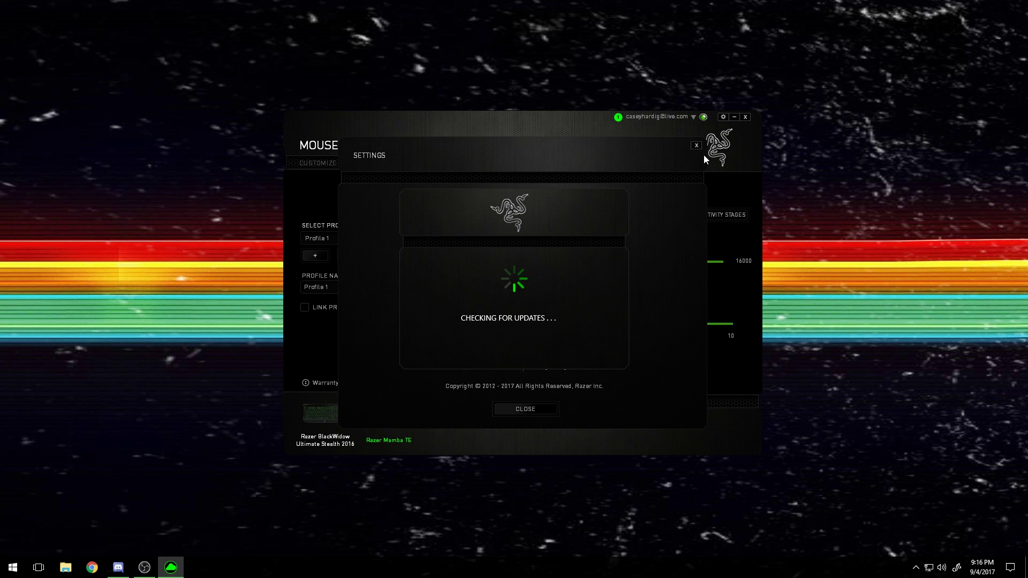
{"action": "left_click", "coordinate": [522, 327]}
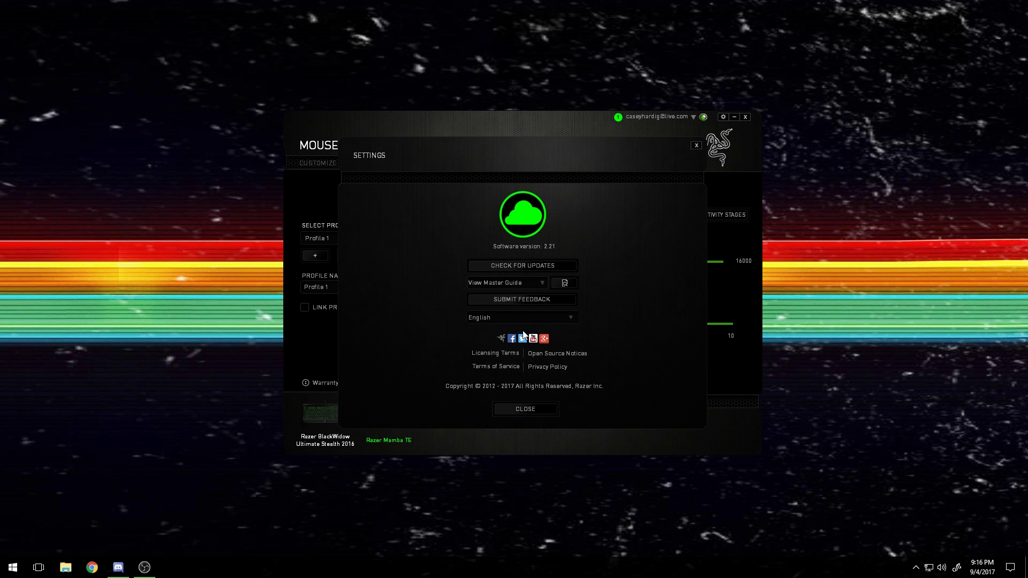
{"action": "left_click", "coordinate": [697, 145]}
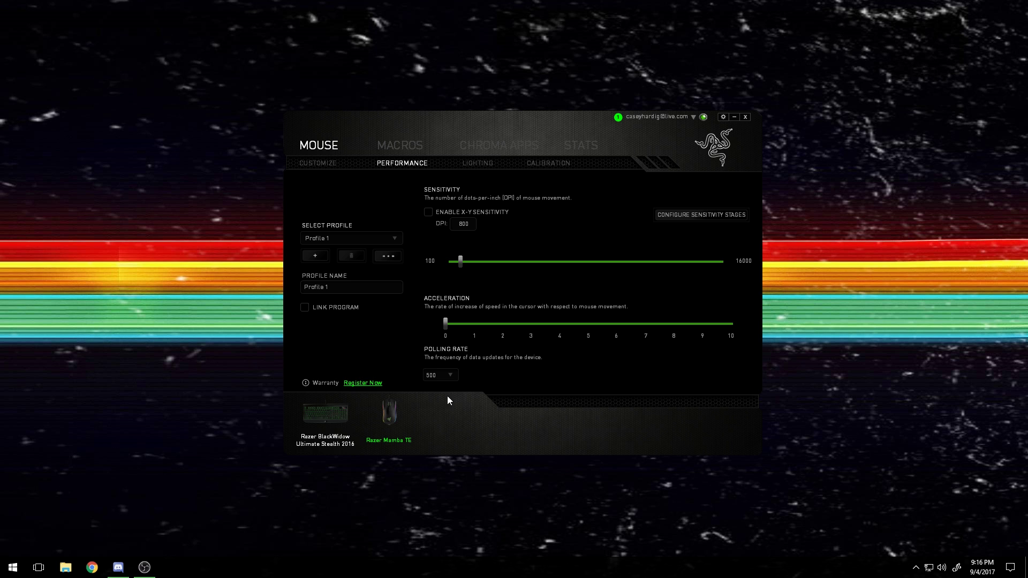
Step: Close Razer Synapse and launch Device Manager from a Start search for 'device'
{"action": "left_click", "coordinate": [745, 117]}
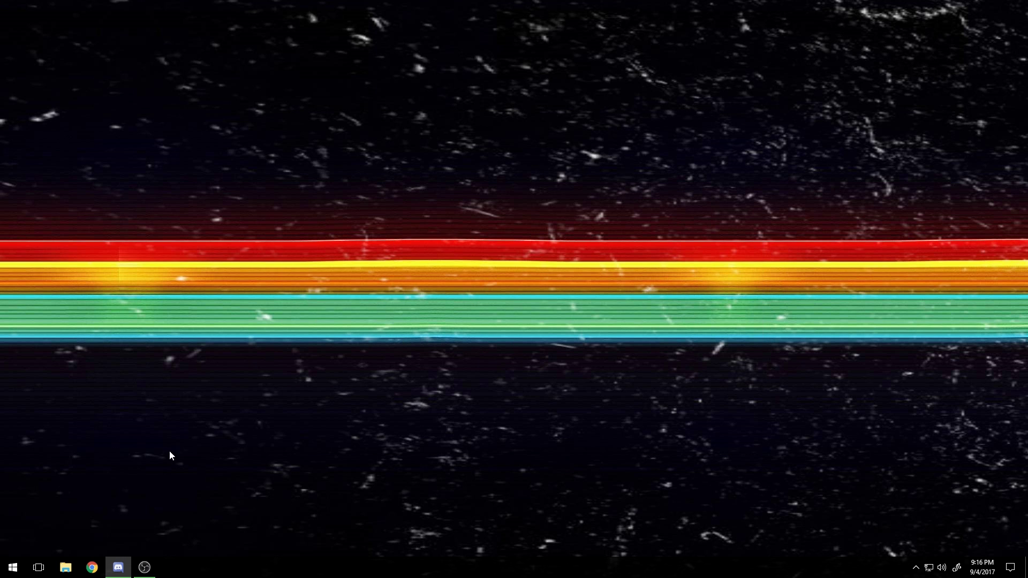
{"action": "left_click", "coordinate": [13, 568]}
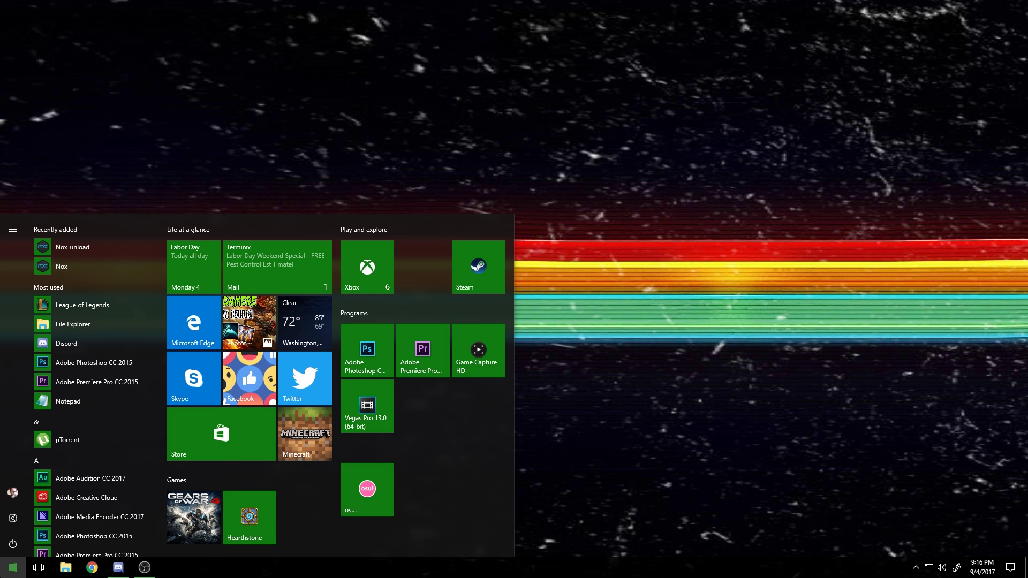
{"action": "type", "text": "device"}
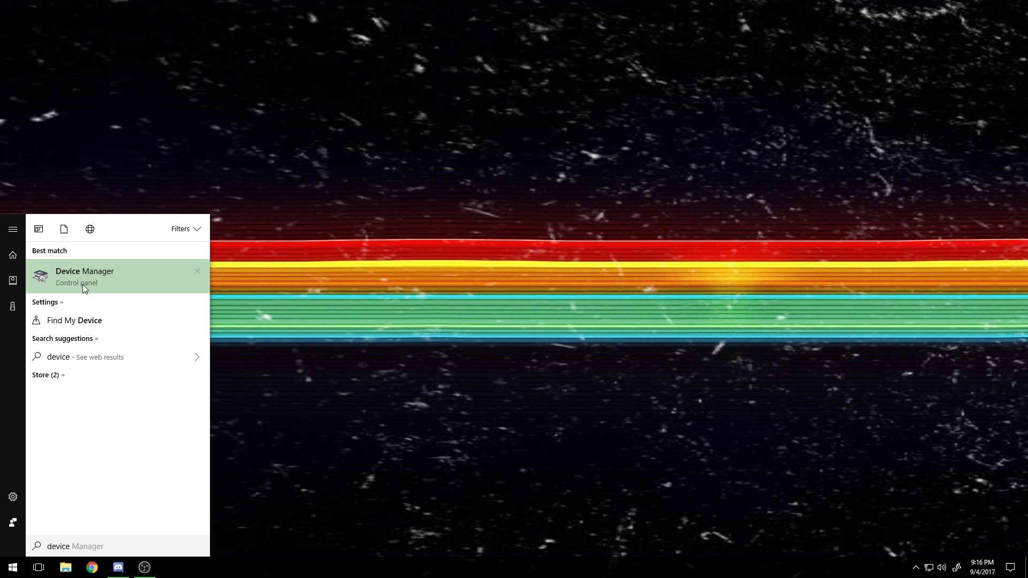
{"action": "left_click", "coordinate": [127, 280]}
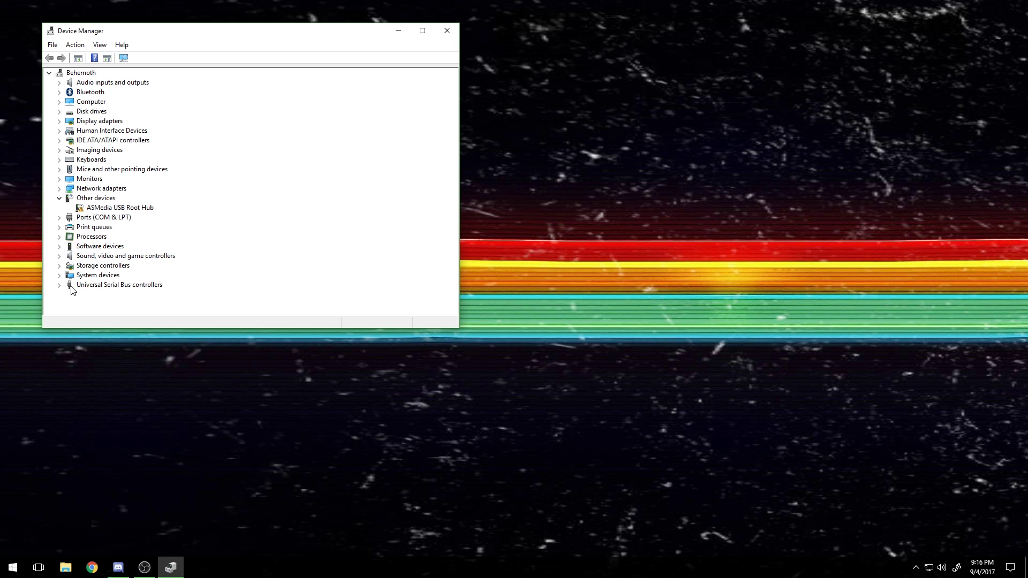
Step: Expand Universal Serial Bus controllers and review USB Root Hub (USB 3.0) Power Management settings, then close
{"action": "left_click", "coordinate": [90, 288]}
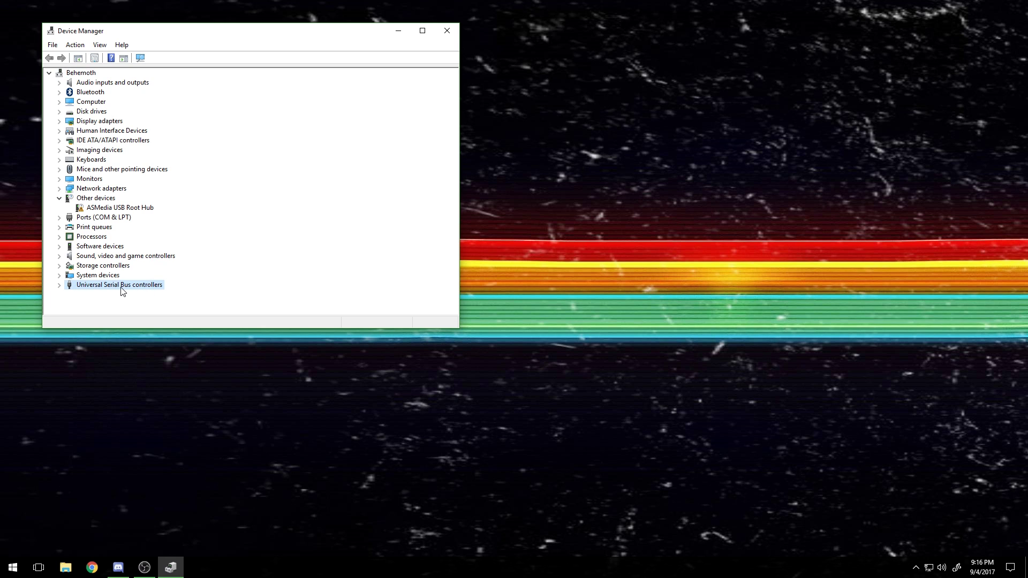
{"action": "left_click", "coordinate": [60, 285]}
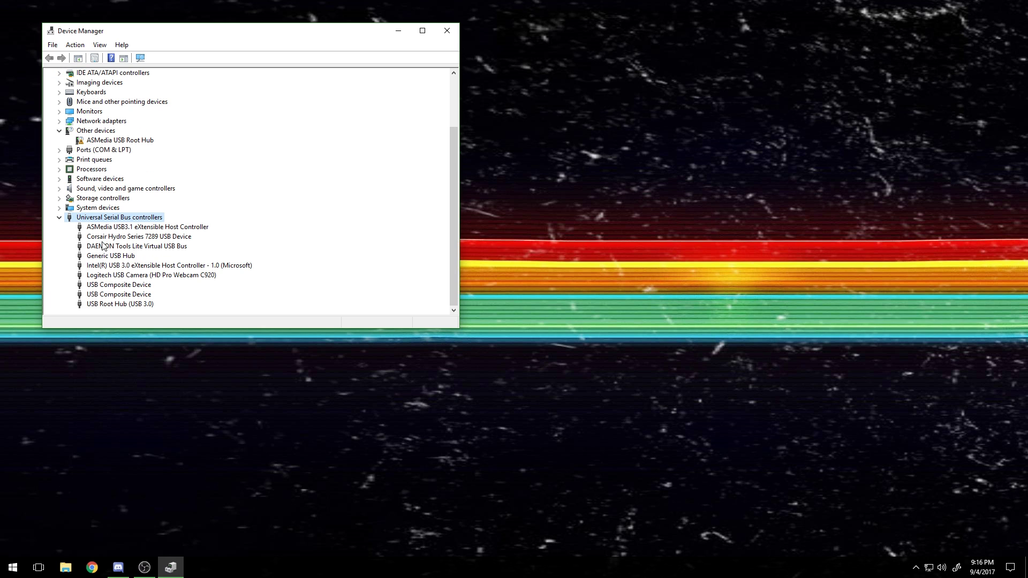
{"action": "left_click", "coordinate": [110, 305]}
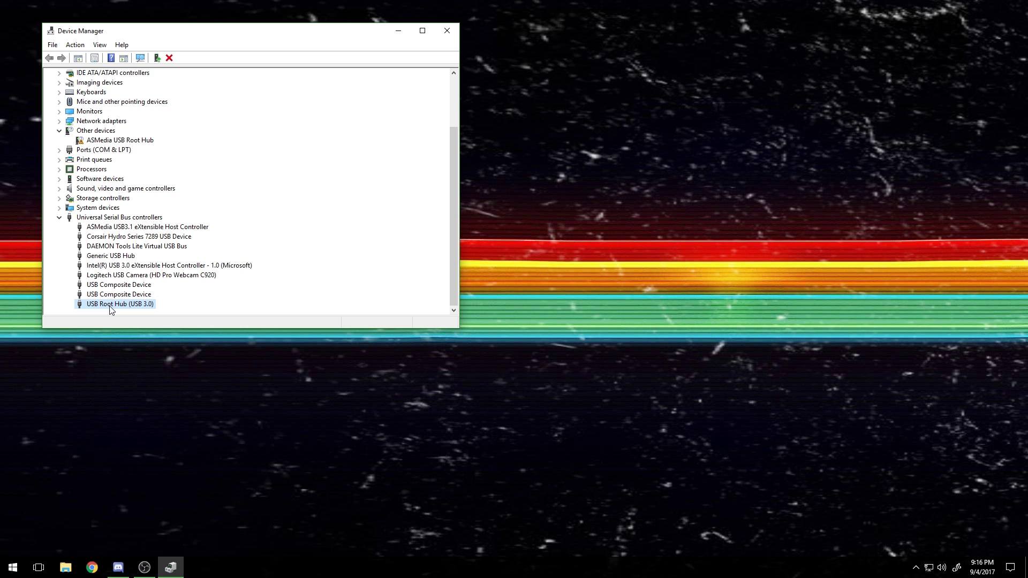
{"action": "right_click", "coordinate": [108, 305]}
{"action": "left_click", "coordinate": [133, 352]}
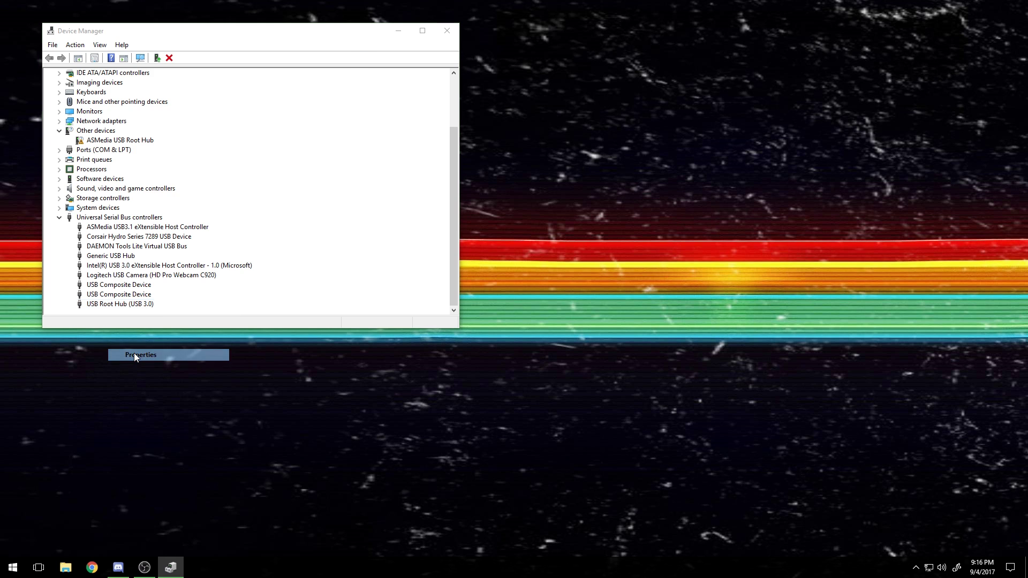
{"action": "left_click", "coordinate": [277, 81]}
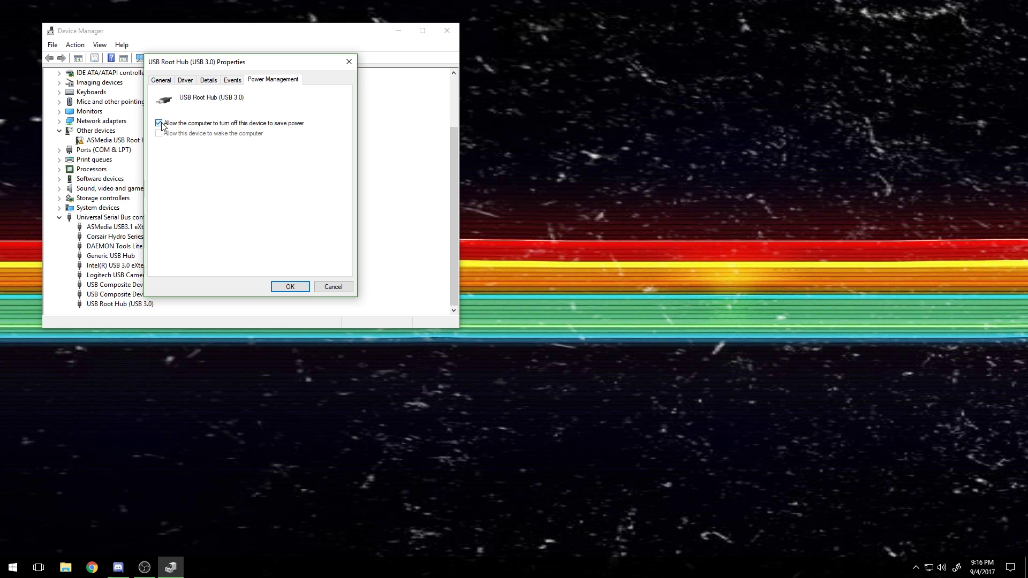
{"action": "left_click", "coordinate": [289, 286]}
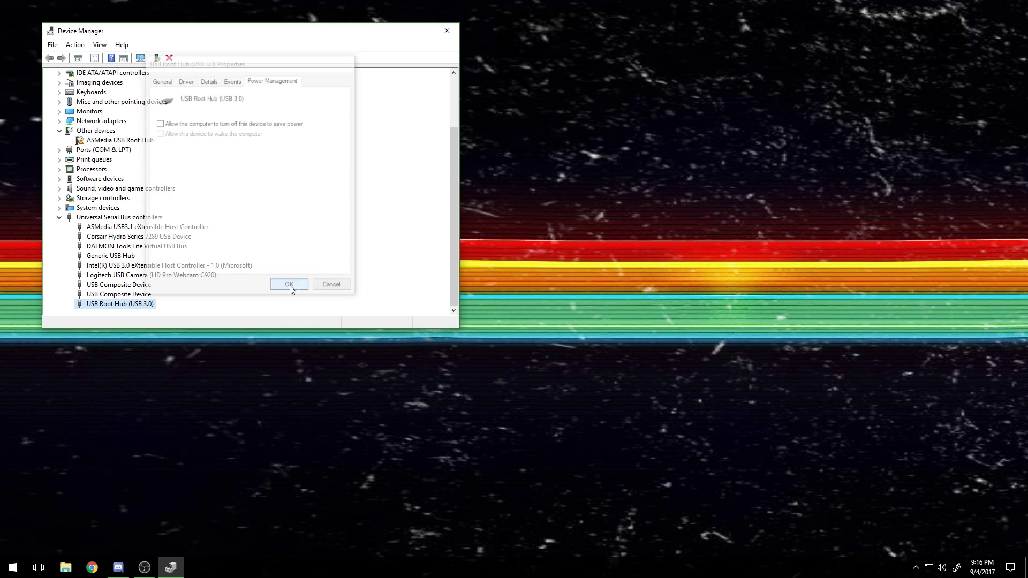
Step: Inspect both USB Composite Devices and the Logitech USB Camera's properties without changing anything
{"action": "right_click", "coordinate": [129, 294]}
{"action": "left_click", "coordinate": [153, 337]}
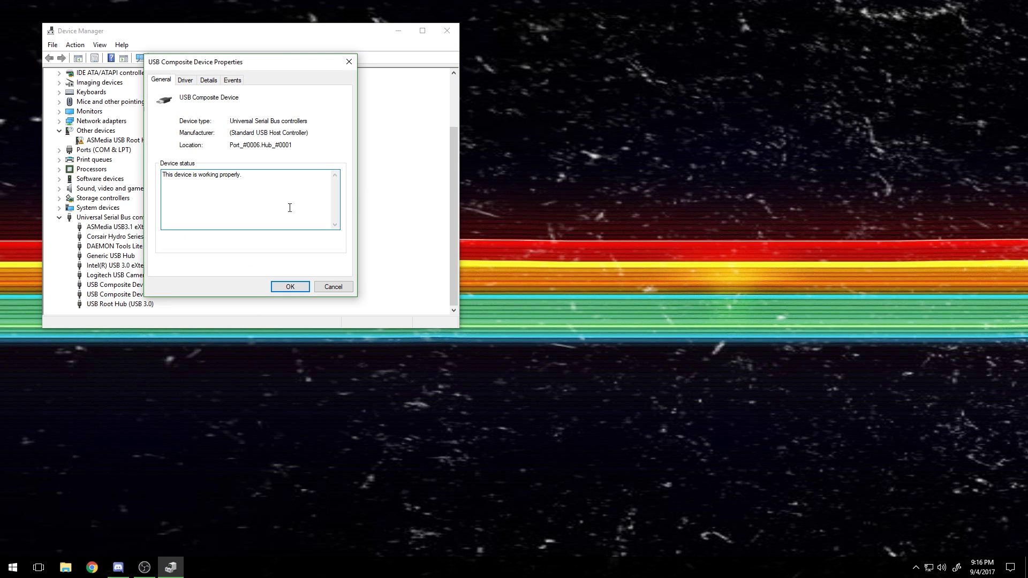
{"action": "left_click", "coordinate": [333, 287]}
{"action": "right_click", "coordinate": [120, 285]}
{"action": "left_click", "coordinate": [144, 337]}
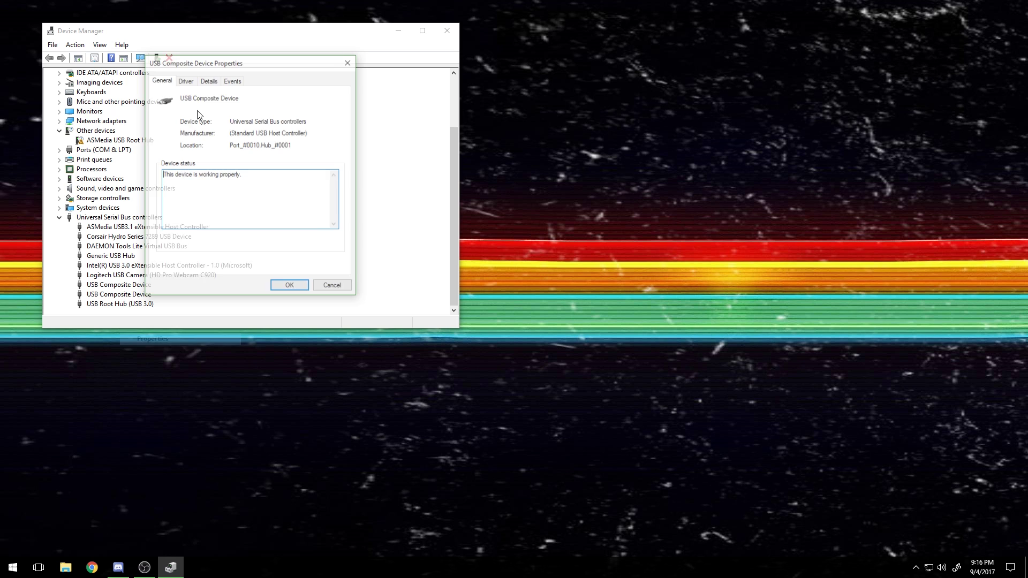
{"action": "left_click", "coordinate": [333, 287]}
{"action": "right_click", "coordinate": [136, 274]}
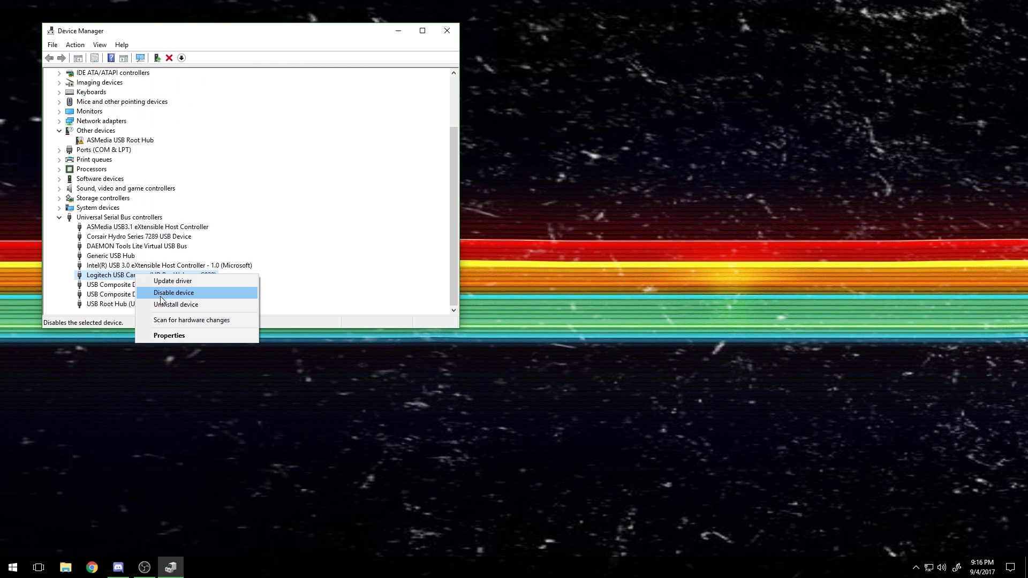
{"action": "left_click", "coordinate": [172, 335]}
{"action": "left_click", "coordinate": [232, 78]}
{"action": "left_click", "coordinate": [333, 287]}
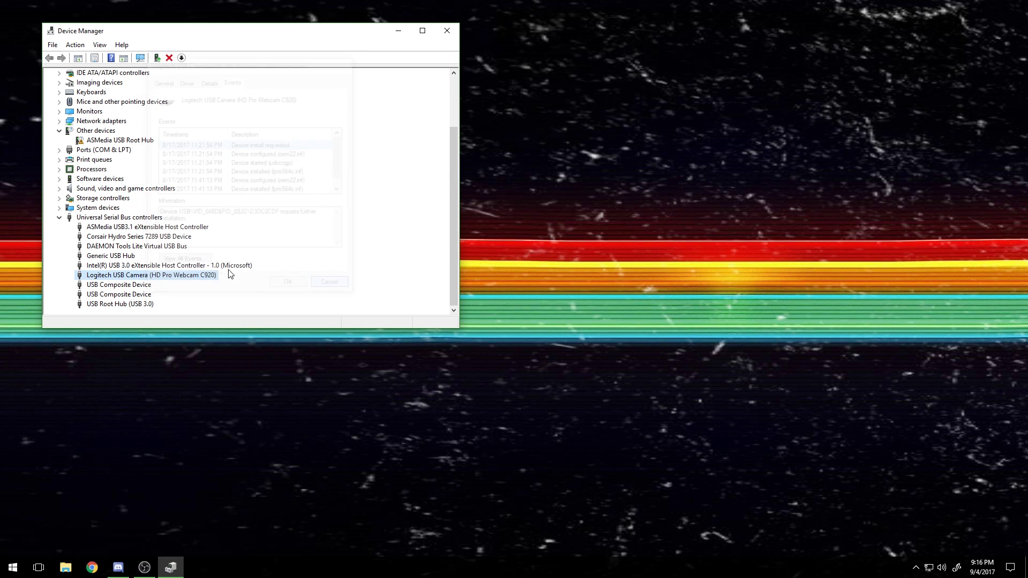
Step: Check the Intel USB 3.0 controller's power settings and untick power-saving turn-off on the Generic USB Hub
{"action": "right_click", "coordinate": [143, 266]}
{"action": "left_click", "coordinate": [162, 310]}
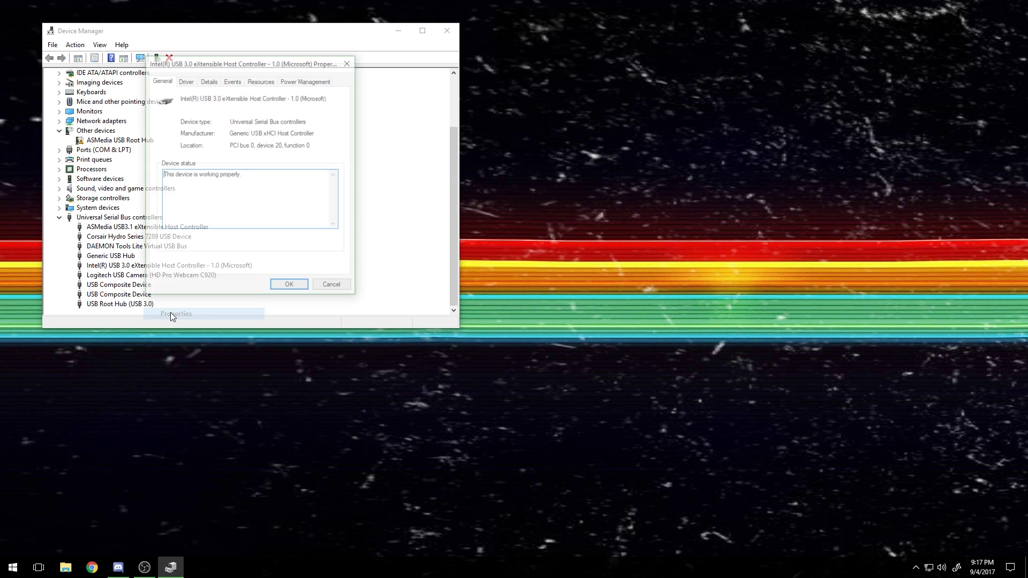
{"action": "left_click", "coordinate": [307, 80]}
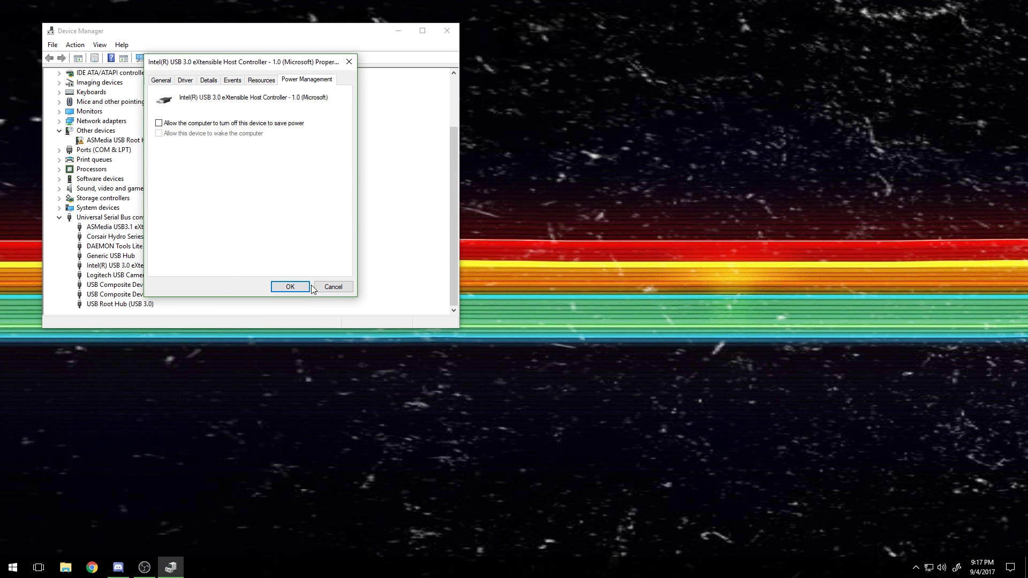
{"action": "left_click", "coordinate": [292, 287]}
{"action": "right_click", "coordinate": [134, 256]}
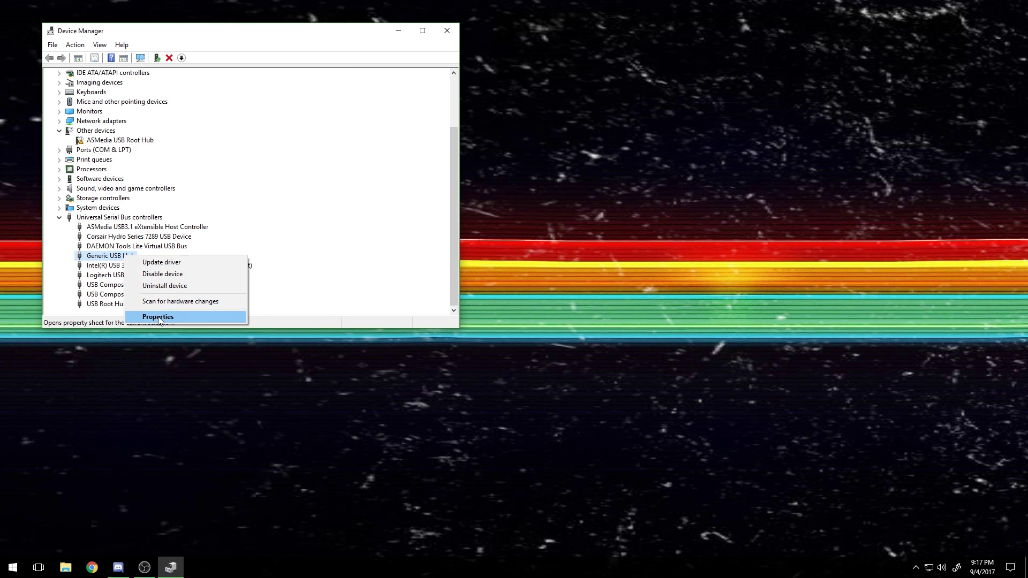
{"action": "left_click", "coordinate": [166, 316]}
{"action": "left_click", "coordinate": [271, 81]}
{"action": "left_click", "coordinate": [159, 123]}
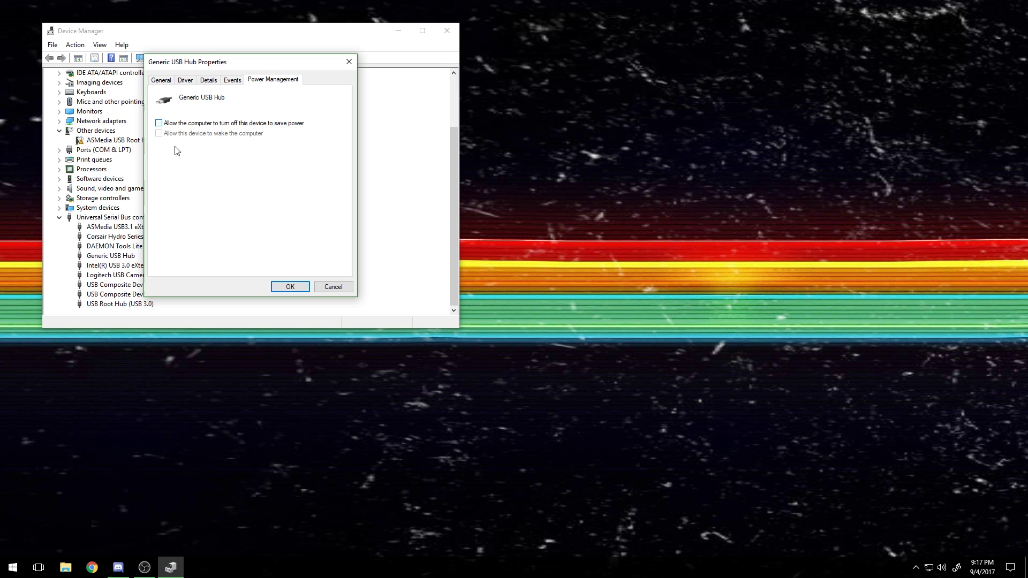
{"action": "left_click", "coordinate": [289, 286]}
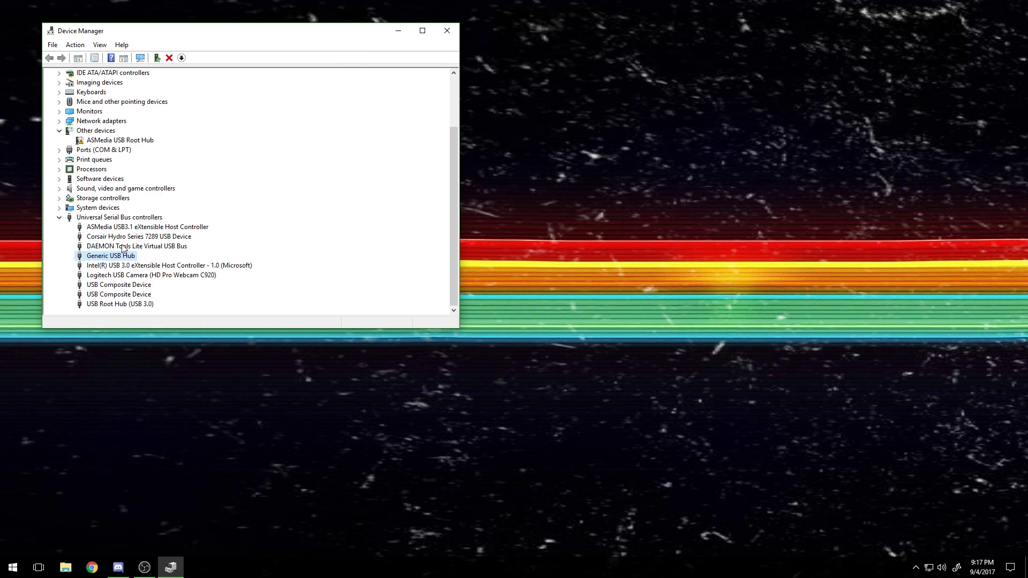
Step: Review the Corsair Hydro Series device's properties and cancel without changes
{"action": "right_click", "coordinate": [122, 248]}
{"action": "right_click", "coordinate": [114, 238]}
{"action": "left_click", "coordinate": [137, 301]}
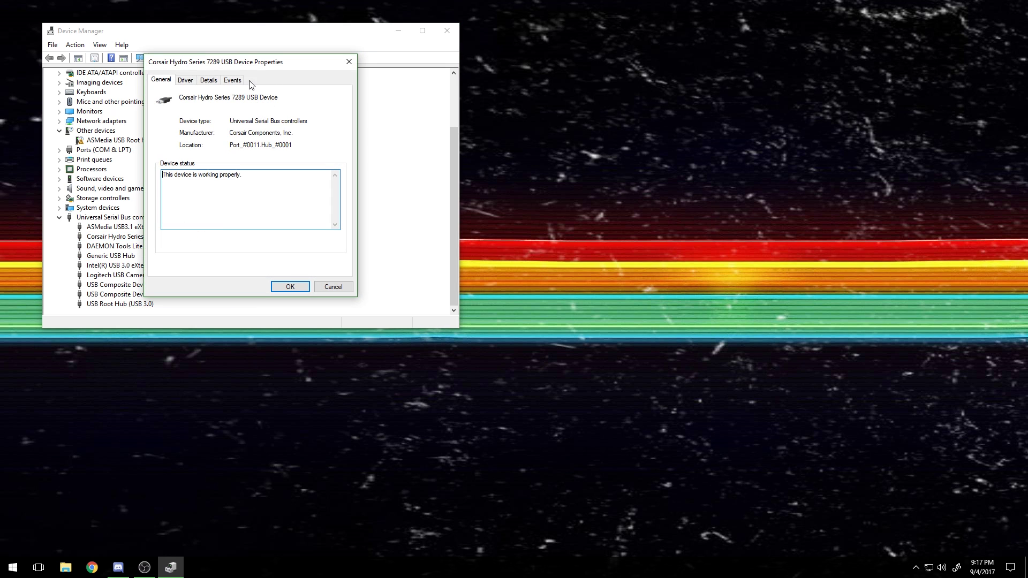
{"action": "left_click", "coordinate": [329, 286]}
Step: Expand Keyboards and Mice and review the Razer Mamba keyboard entry's power management setting
{"action": "scroll", "coordinate": [134, 235], "scroll_direction": "up", "scroll_amount": 3}
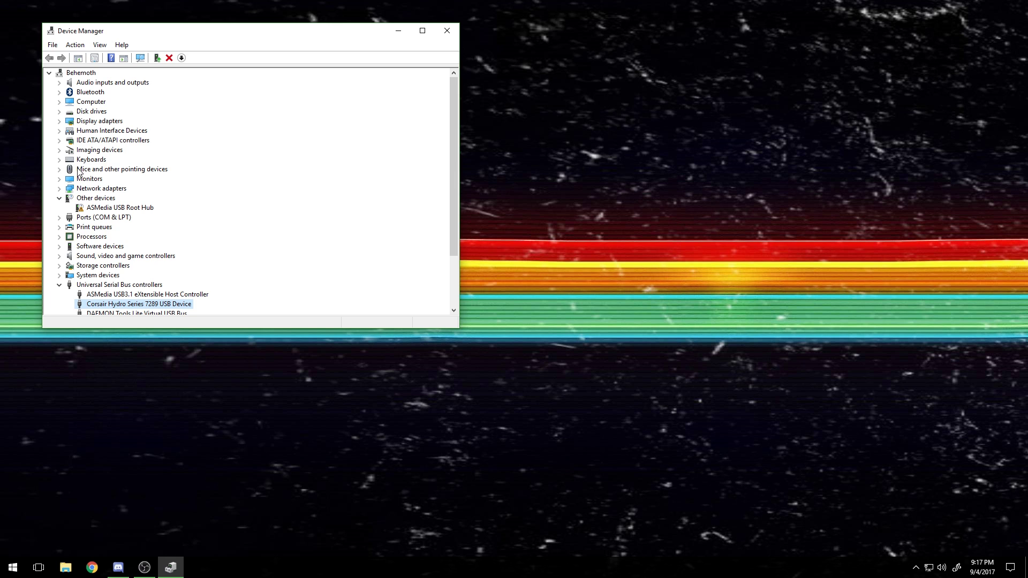
{"action": "left_click", "coordinate": [59, 169]}
{"action": "left_click", "coordinate": [60, 160]}
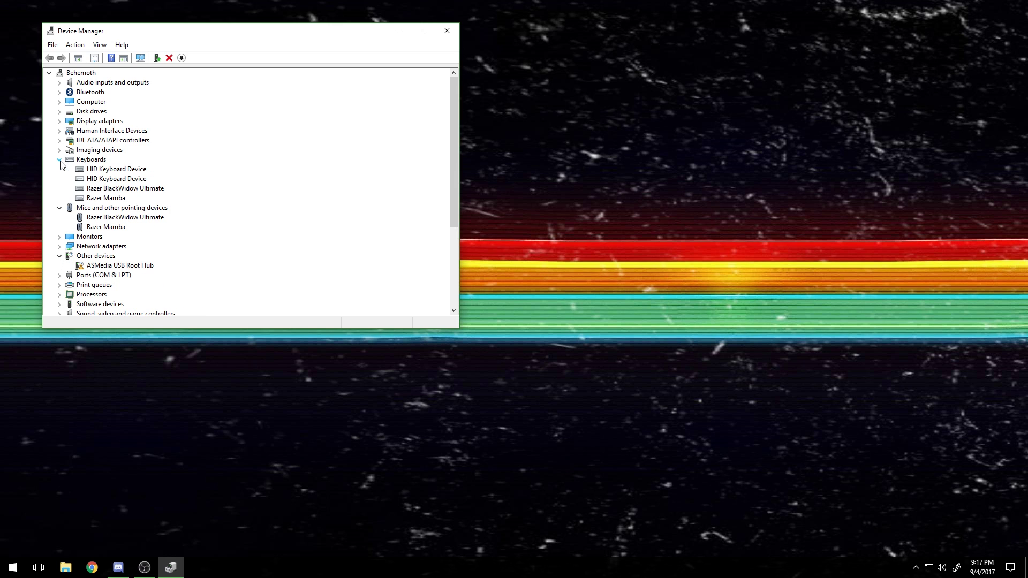
{"action": "right_click", "coordinate": [103, 198]}
{"action": "left_click", "coordinate": [120, 249]}
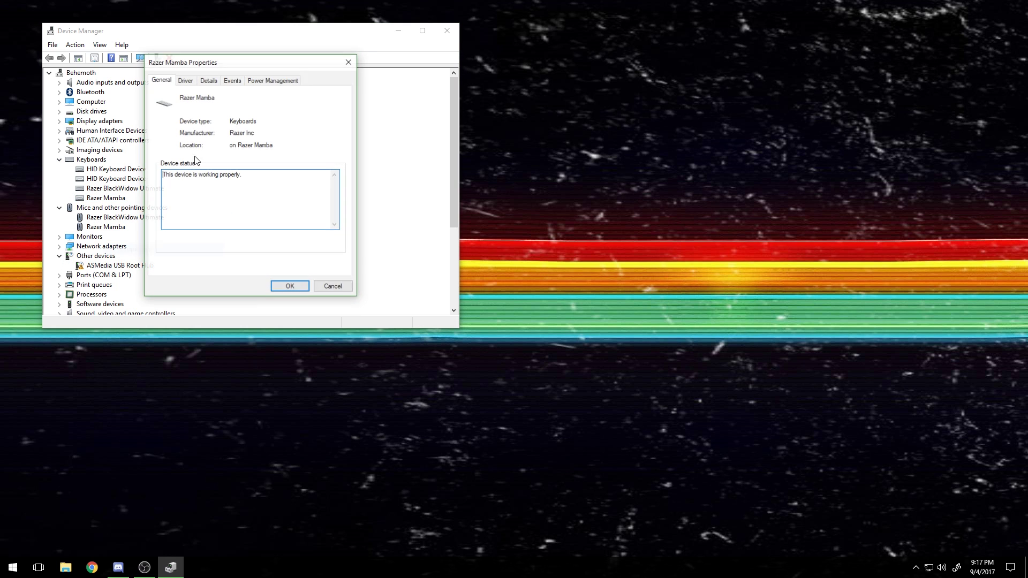
{"action": "left_click", "coordinate": [273, 80]}
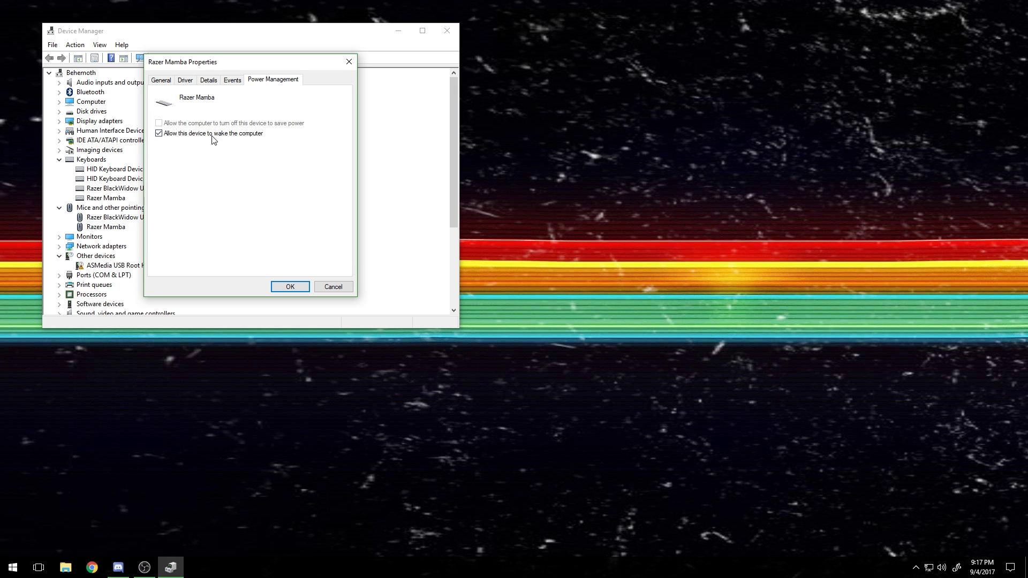
{"action": "left_click", "coordinate": [290, 287]}
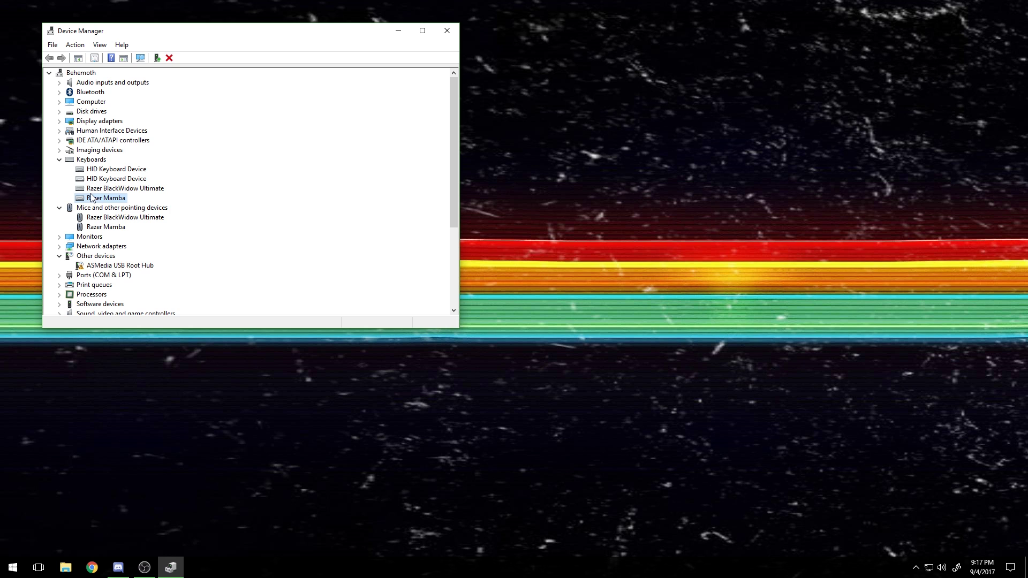
Step: Review power management for the Razer BlackWidow Ultimate and the Razer Mamba mouse
{"action": "right_click", "coordinate": [134, 188]}
{"action": "left_click", "coordinate": [172, 241]}
{"action": "left_click", "coordinate": [270, 81]}
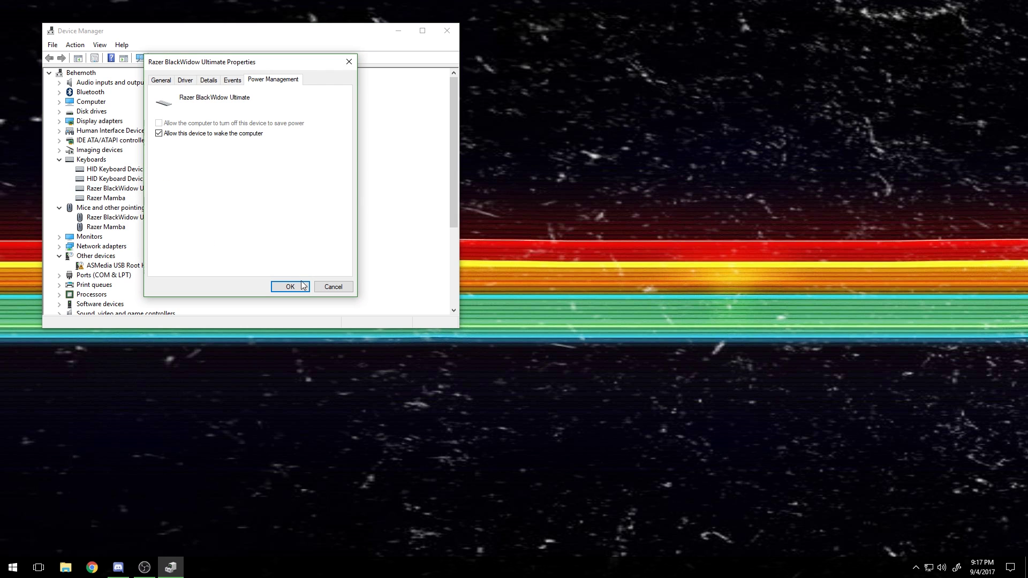
{"action": "left_click", "coordinate": [333, 287]}
{"action": "right_click", "coordinate": [101, 227]}
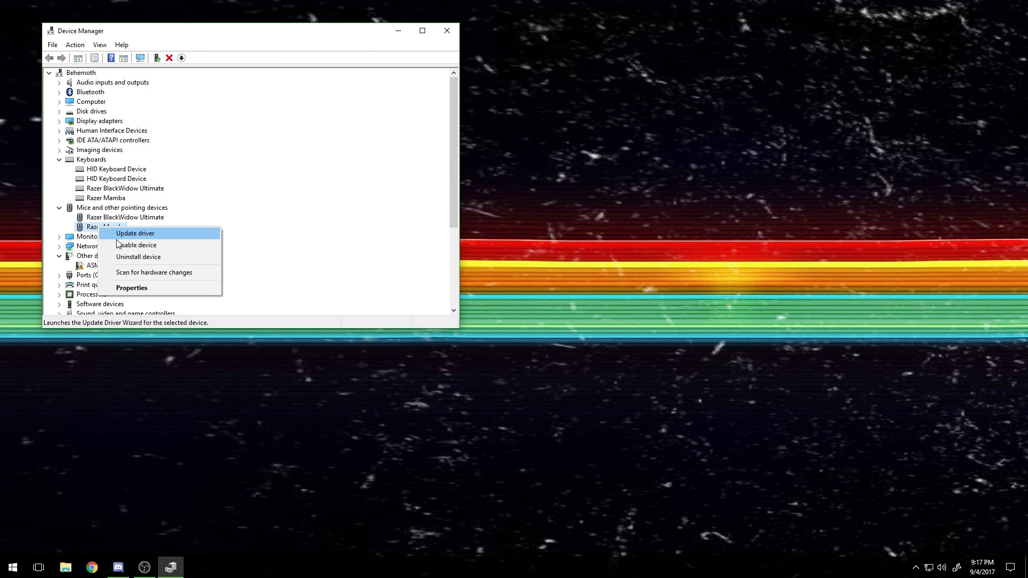
{"action": "left_click", "coordinate": [141, 289]}
{"action": "left_click", "coordinate": [273, 80]}
{"action": "left_click", "coordinate": [349, 62]}
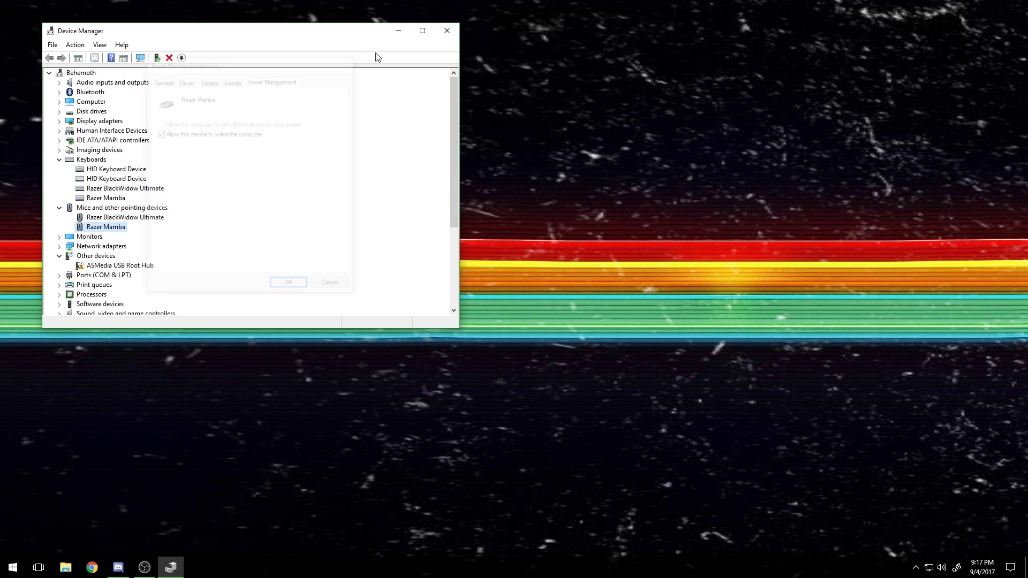
Step: Close Device Manager, launch Services from the search results, and select the Razer Game Scanner service
{"action": "left_click", "coordinate": [447, 31]}
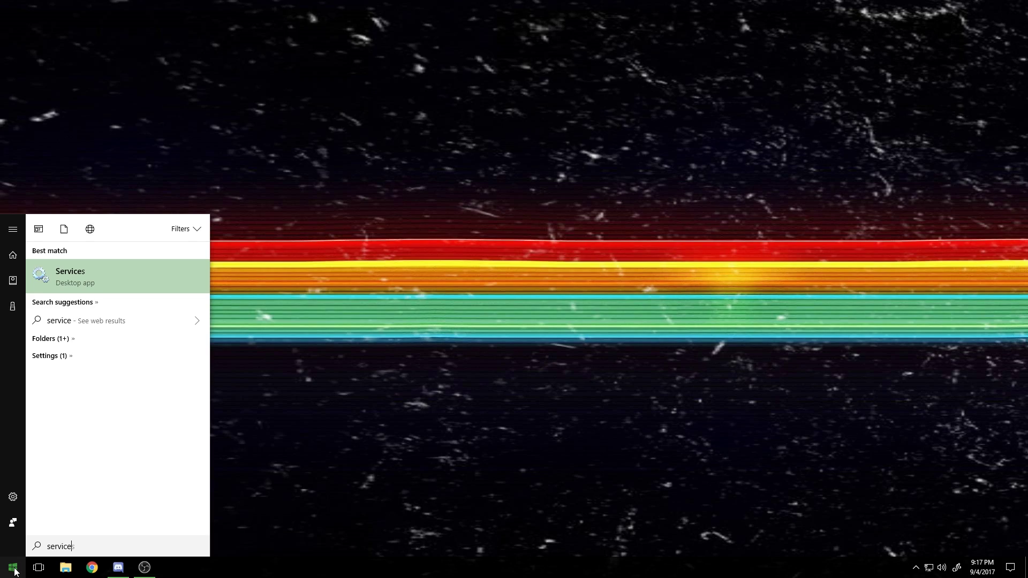
{"action": "left_click", "coordinate": [60, 274]}
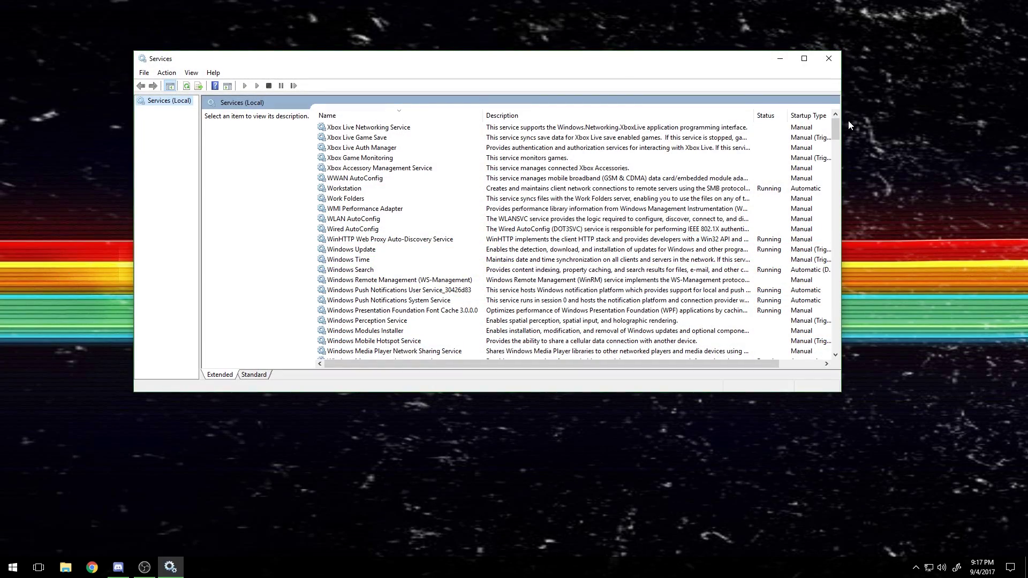
{"action": "left_click_drag", "start_coordinate": [836, 128], "coordinate": [775, 214]}
{"action": "left_click", "coordinate": [372, 190]}
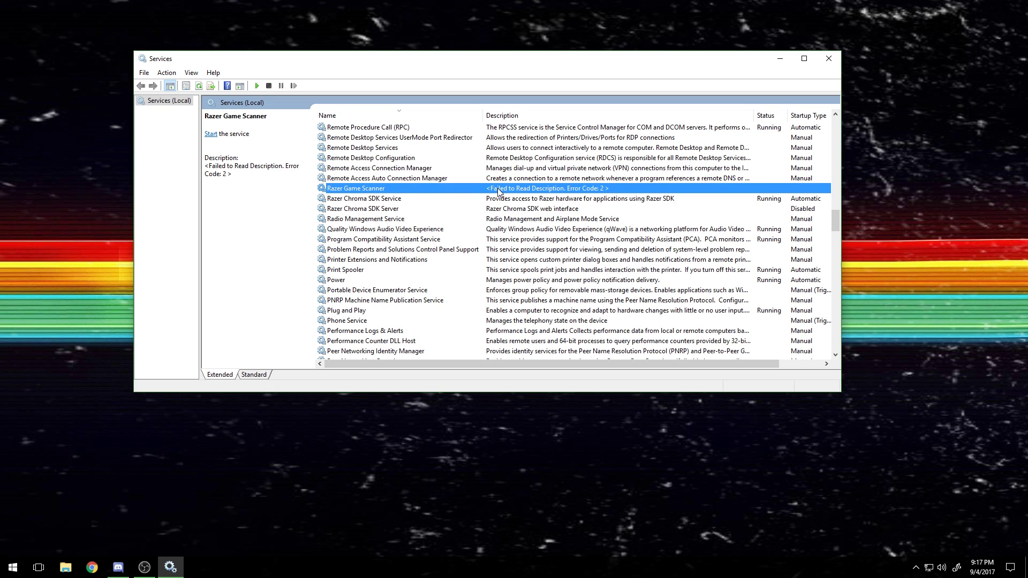
{"action": "right_click", "coordinate": [478, 191]}
{"action": "left_click", "coordinate": [500, 290]}
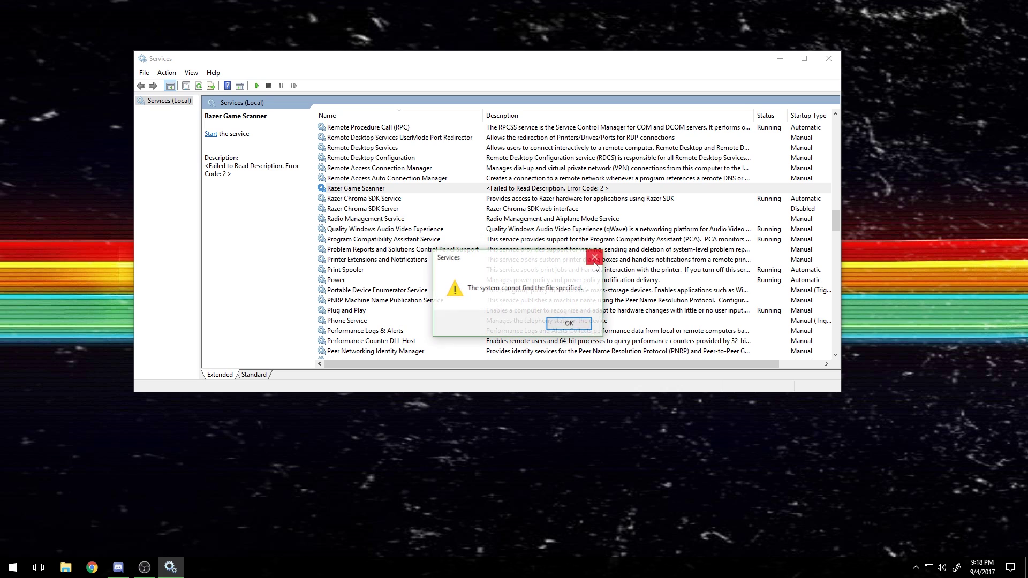
{"action": "left_click", "coordinate": [595, 262]}
{"action": "left_click", "coordinate": [383, 199]}
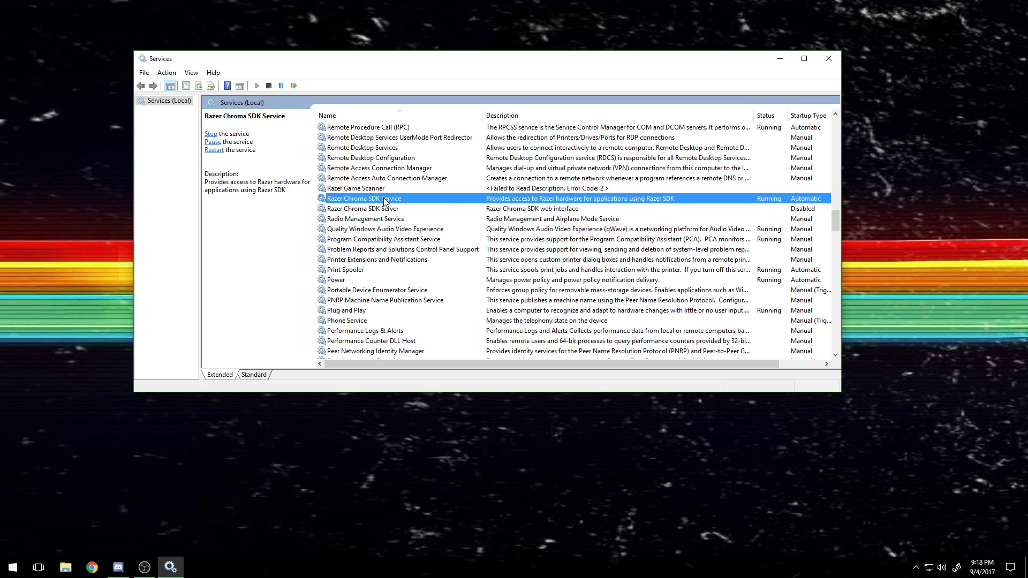
{"action": "right_click", "coordinate": [384, 199]}
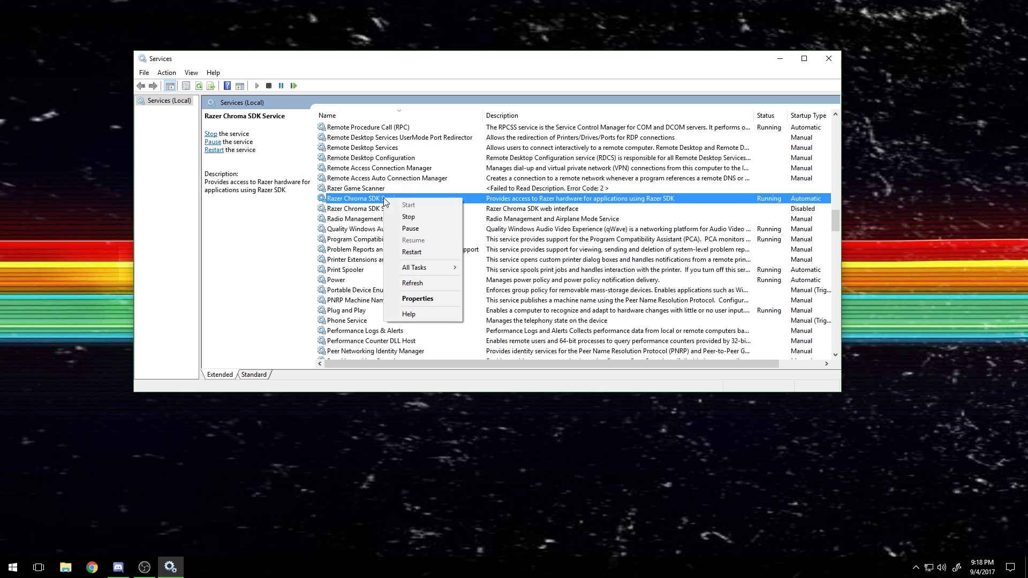
{"action": "left_click", "coordinate": [417, 299]}
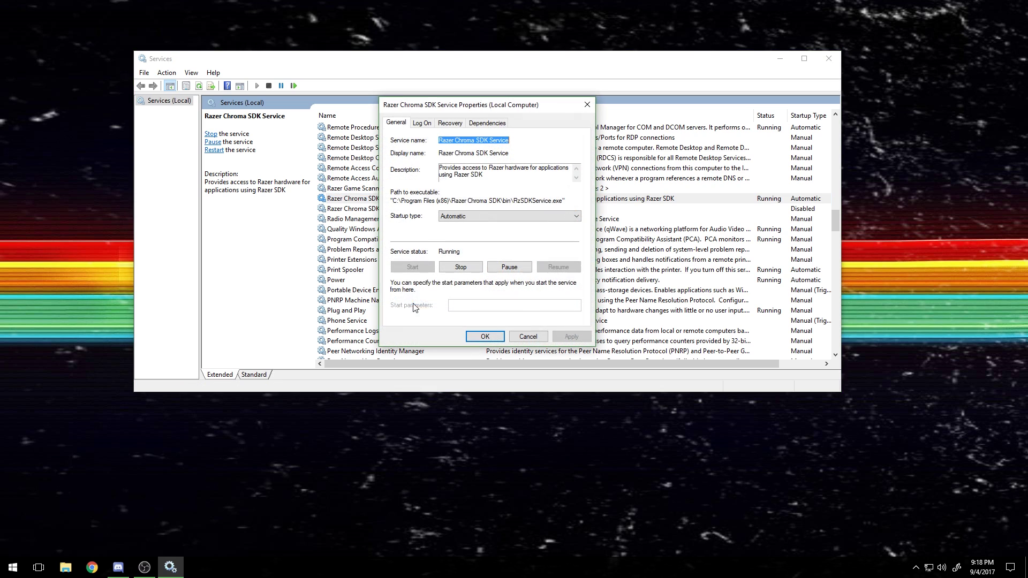
{"action": "left_click", "coordinate": [458, 220]}
{"action": "left_click", "coordinate": [473, 280]}
{"action": "left_click", "coordinate": [528, 336]}
{"action": "left_click", "coordinate": [375, 189]}
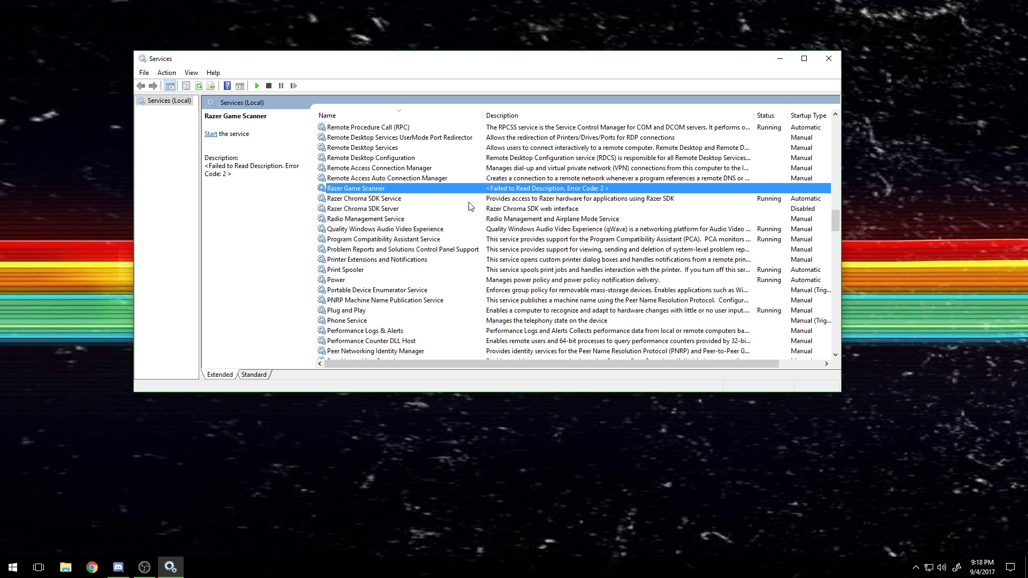
{"action": "left_click", "coordinate": [417, 212]}
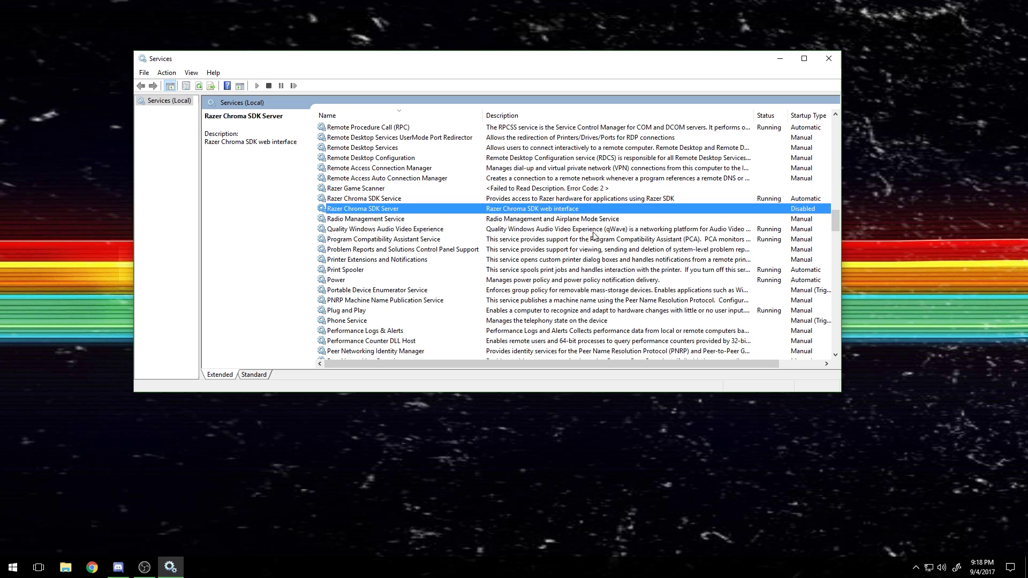
{"action": "left_click", "coordinate": [365, 198]}
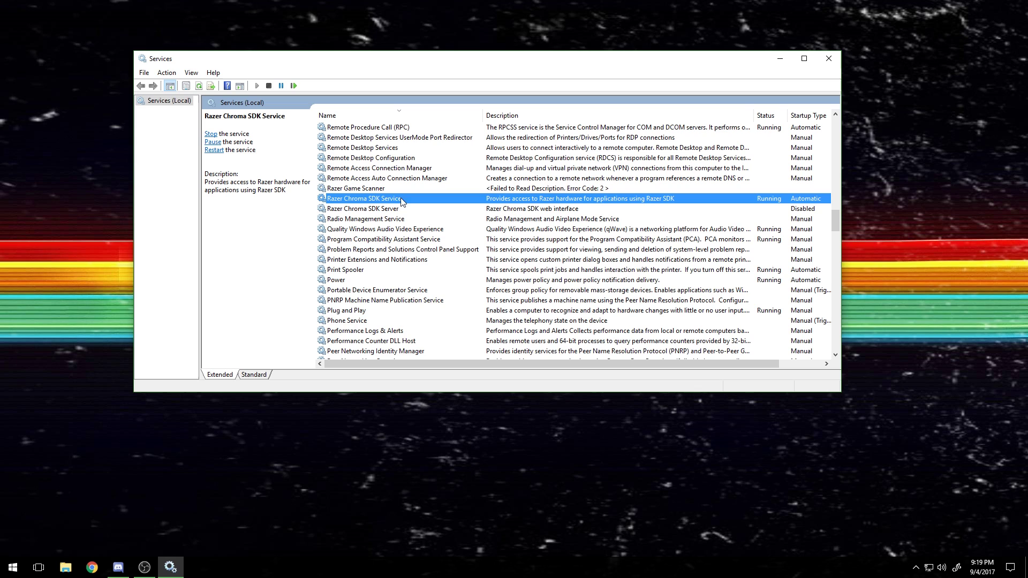
{"action": "left_click", "coordinate": [423, 210]}
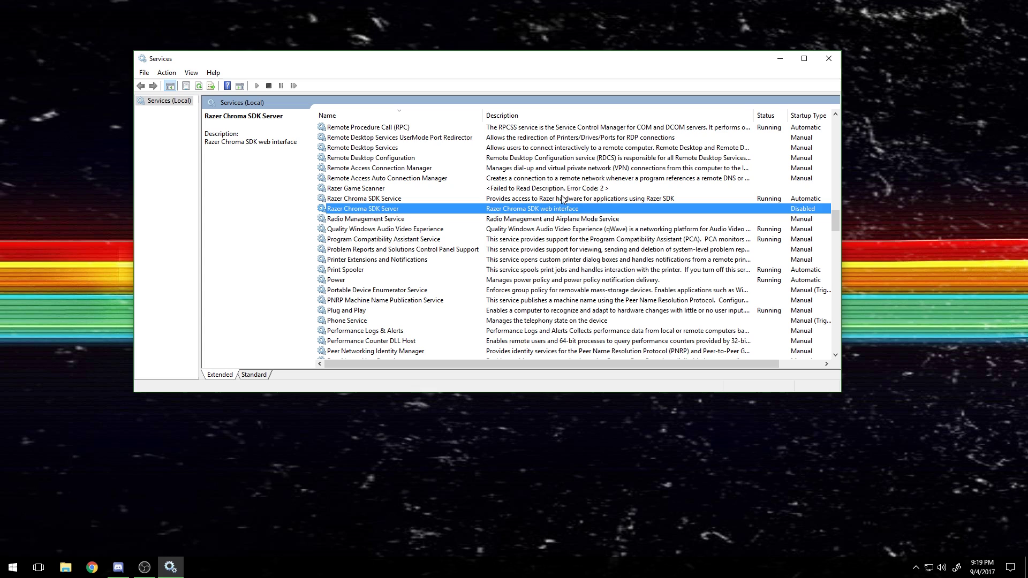
{"action": "left_click", "coordinate": [456, 190]}
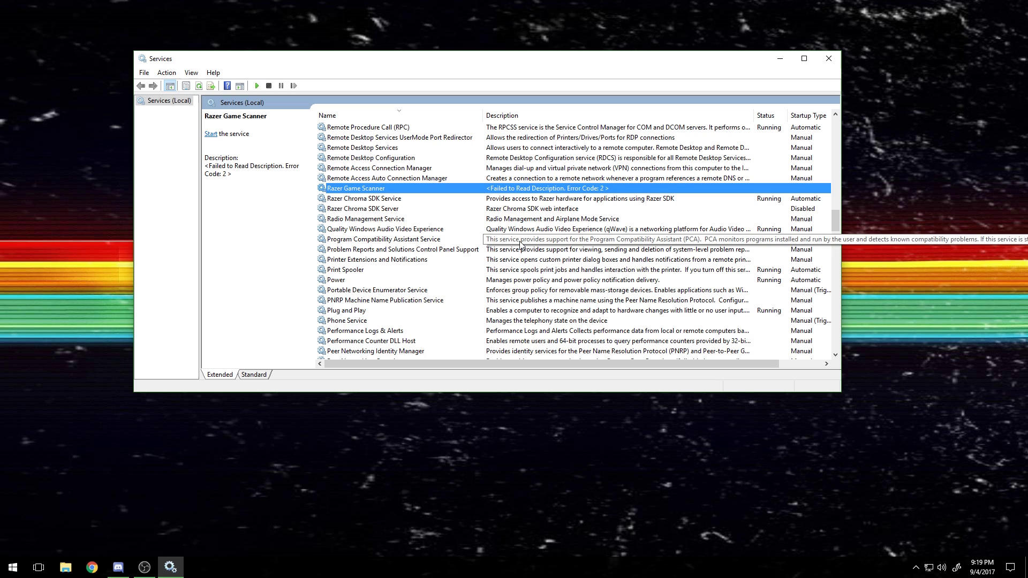
{"action": "left_click", "coordinate": [510, 211]}
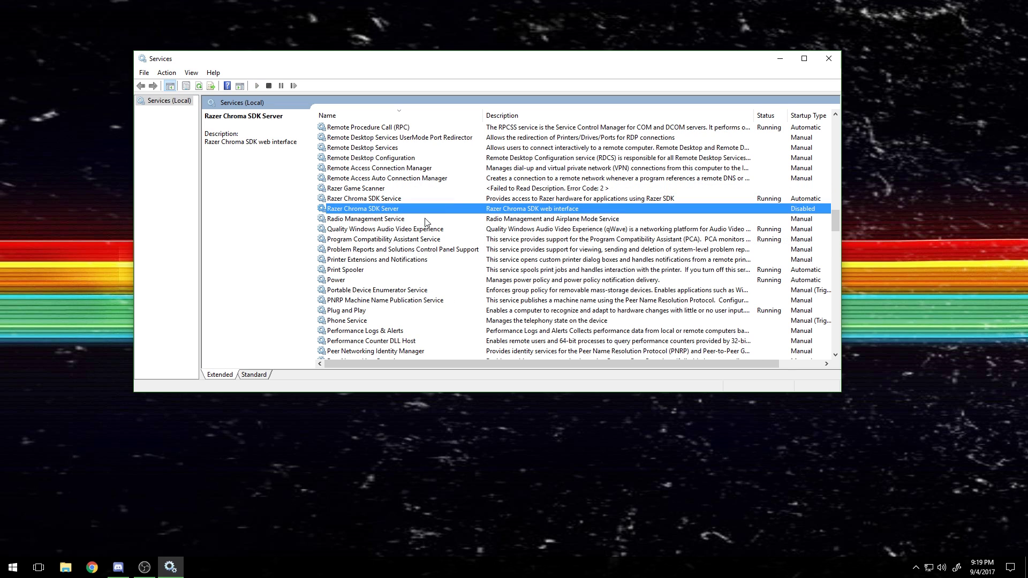
{"action": "left_click", "coordinate": [351, 189]}
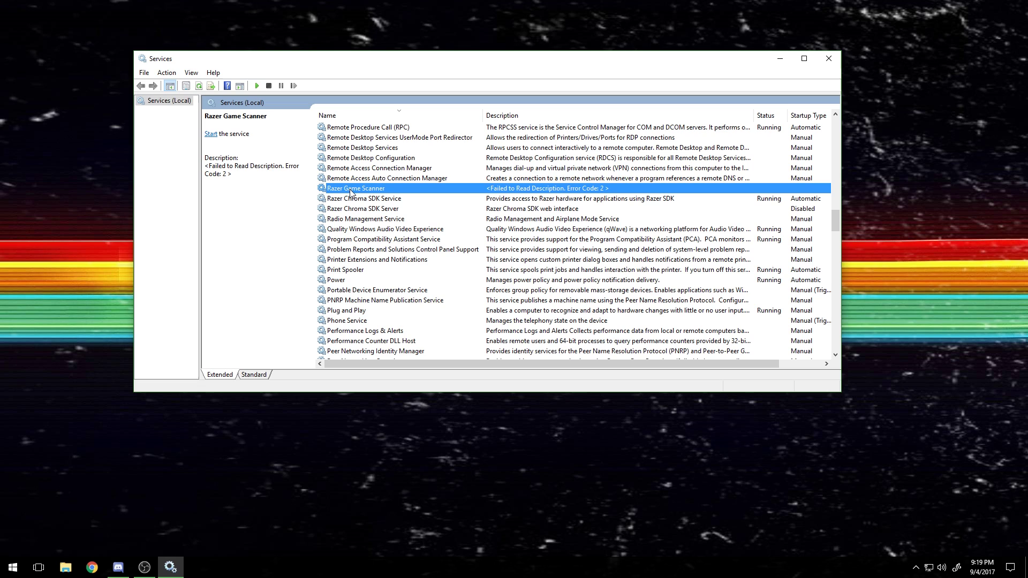
{"action": "left_click", "coordinate": [346, 212]}
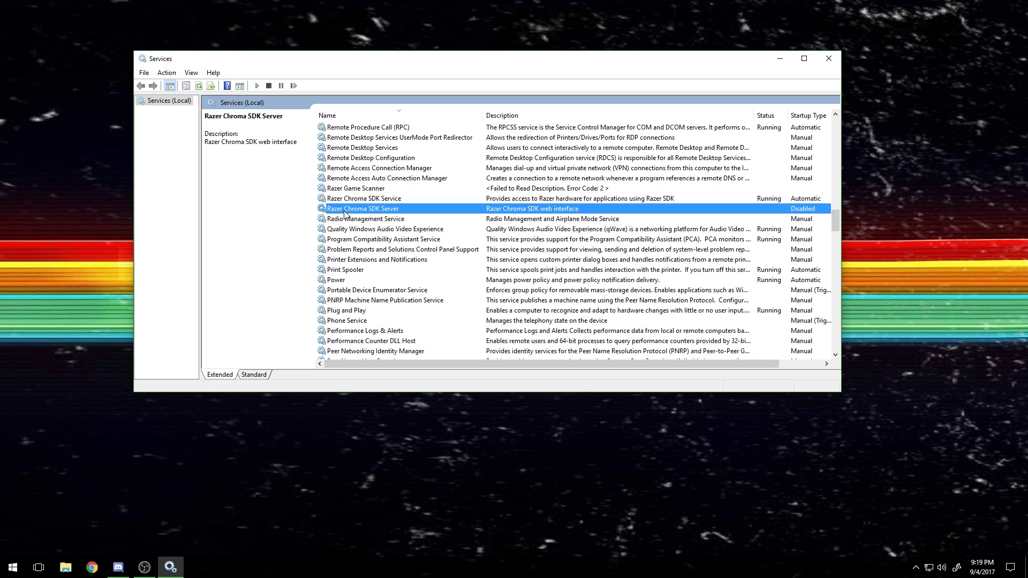